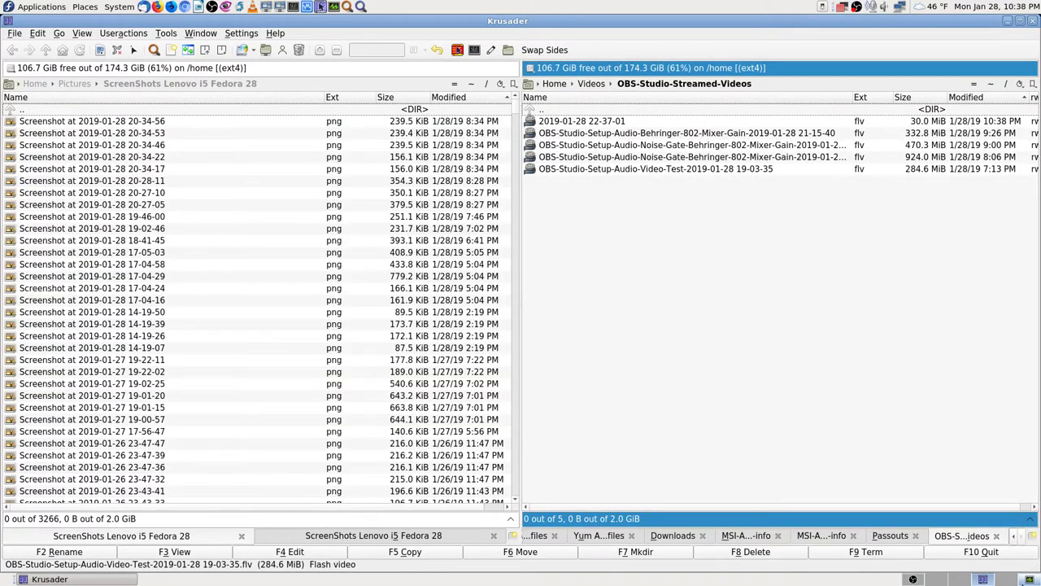
Step: Check OBS's CPU and memory use in System Monitor, then bring OBS back
left_click(1017, 579)
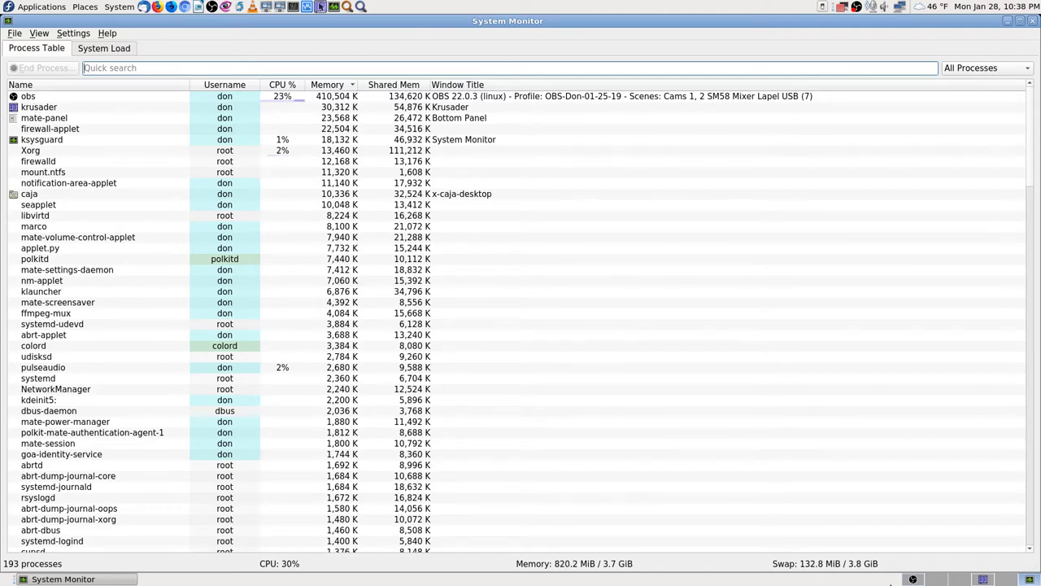
left_click(913, 579)
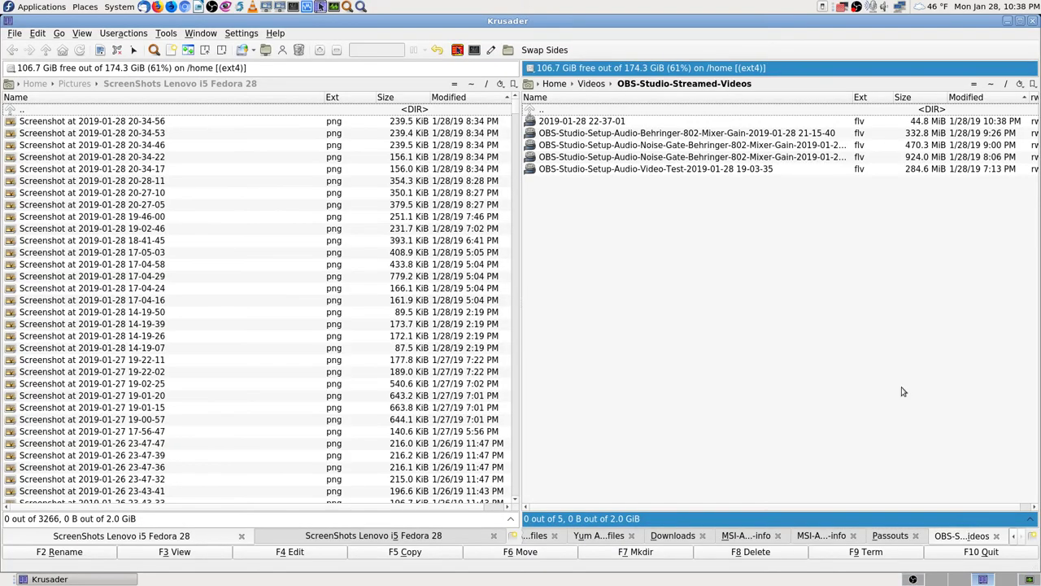
Step: Recheck OBS's resource use in System Monitor, then return to OBS while recording continues
left_click(1032, 579)
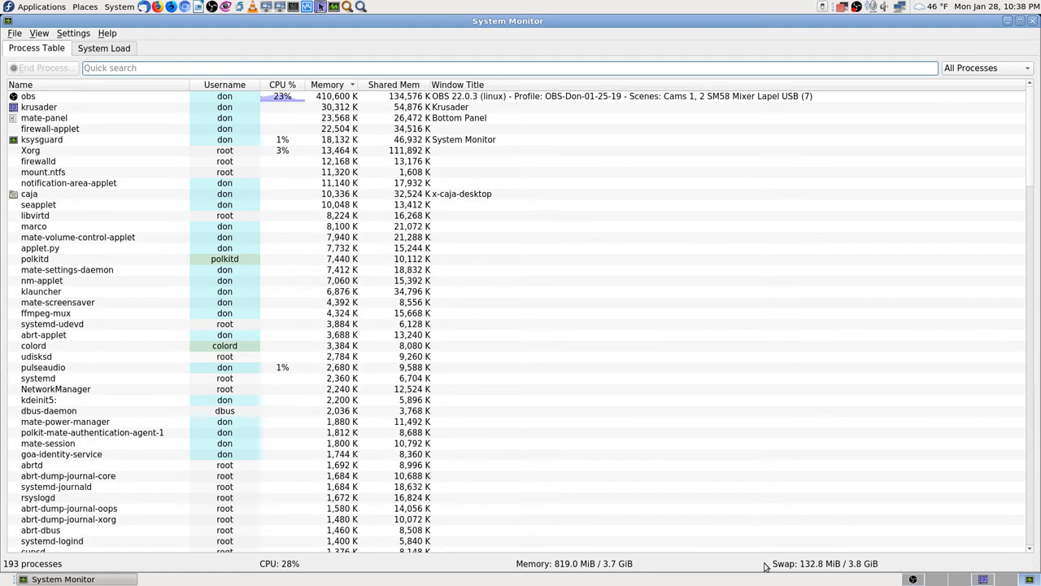
left_click(913, 579)
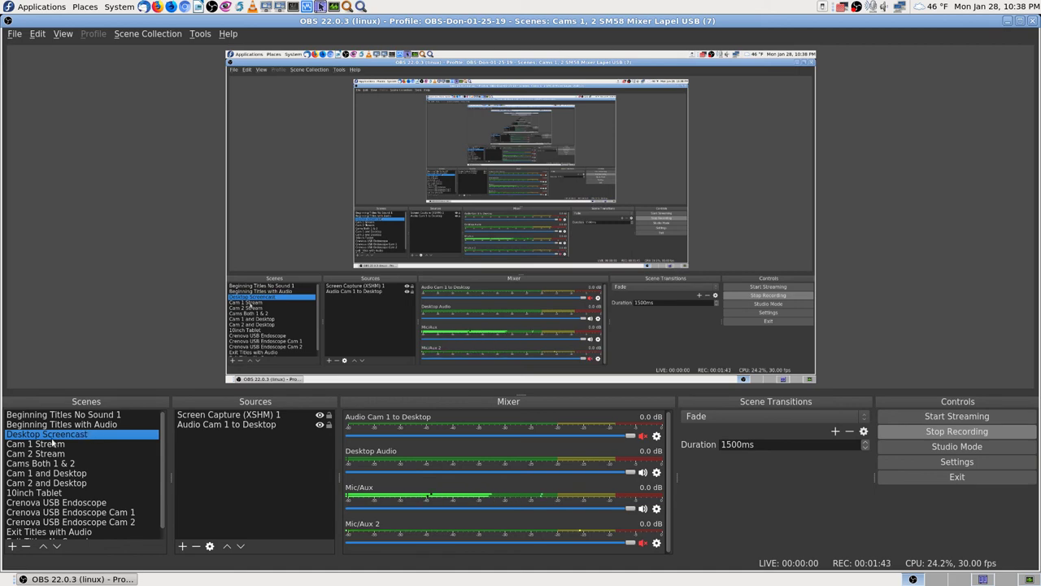
scroll(78, 503, "down", 1)
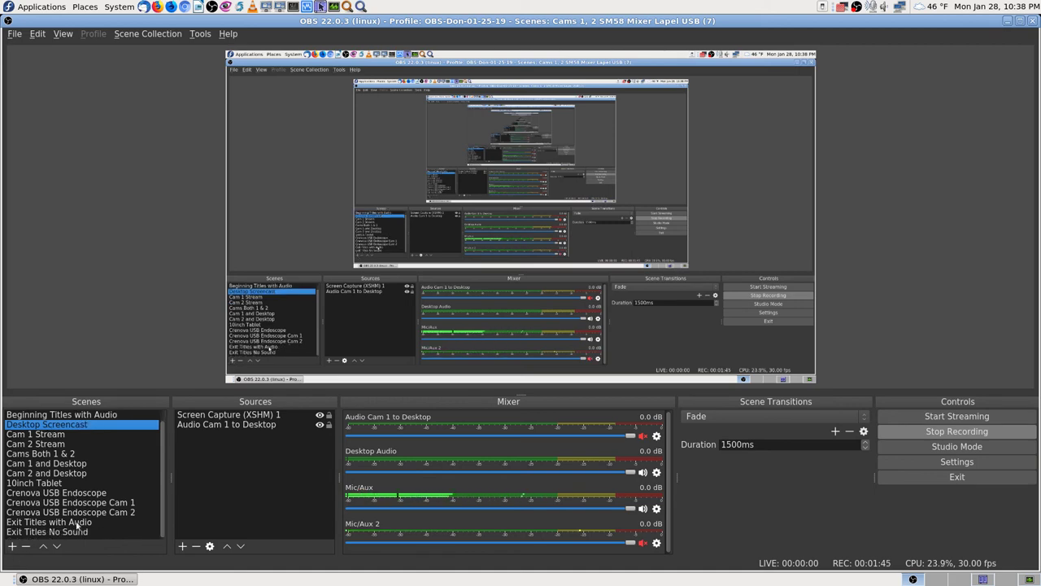